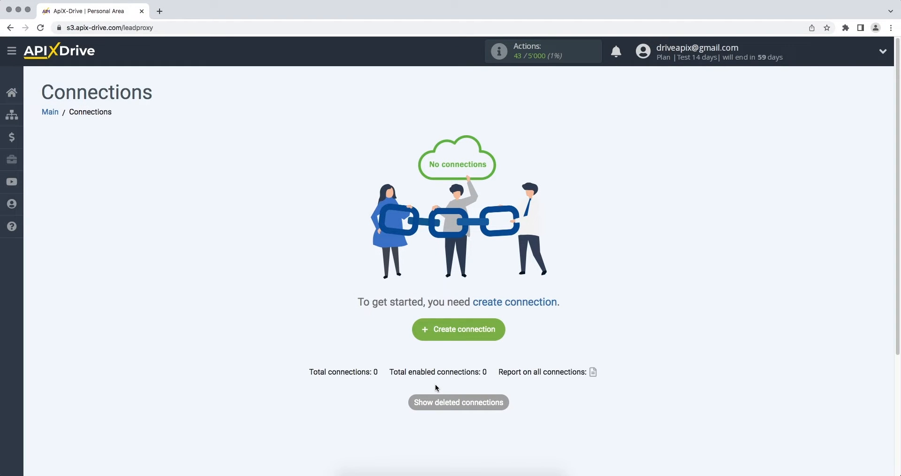
# Create a new connection with Salesforce CRM as the data source system
pyautogui.click(424, 331)
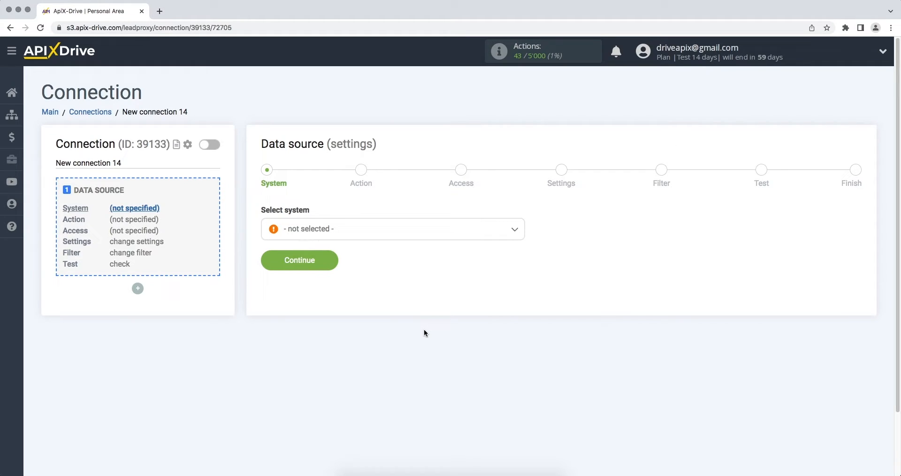
pyautogui.click(413, 235)
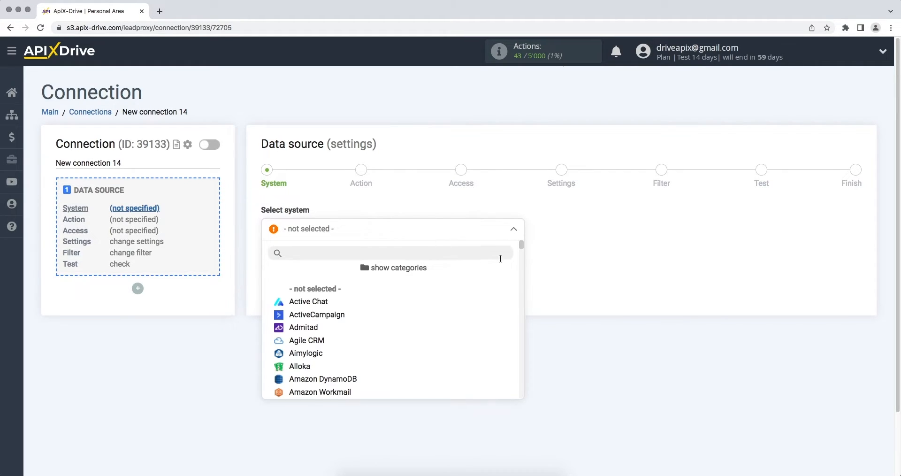
pyautogui.moveTo(522, 245); pyautogui.dragTo(525, 353)
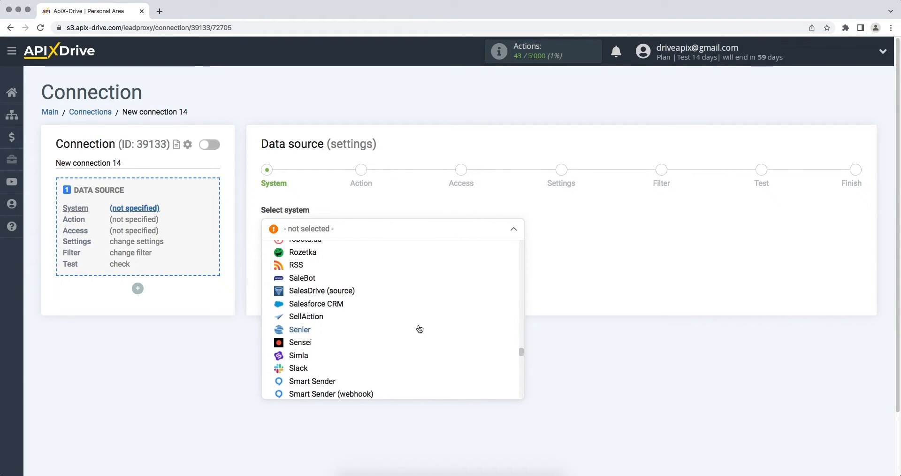
pyautogui.click(347, 305)
pyautogui.click(266, 265)
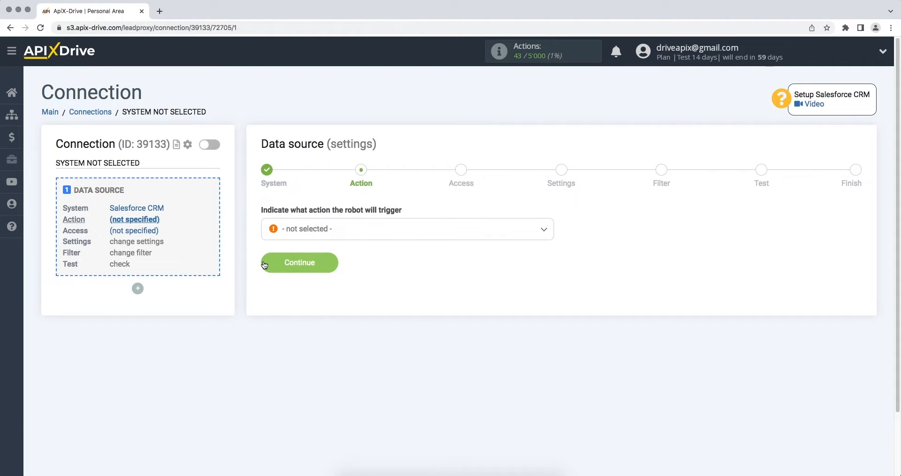
# Set the Salesforce trigger action to Get Leads (new) and begin connecting a Salesforce account
pyautogui.click(302, 235)
pyautogui.moveTo(548, 278); pyautogui.dragTo(549, 323)
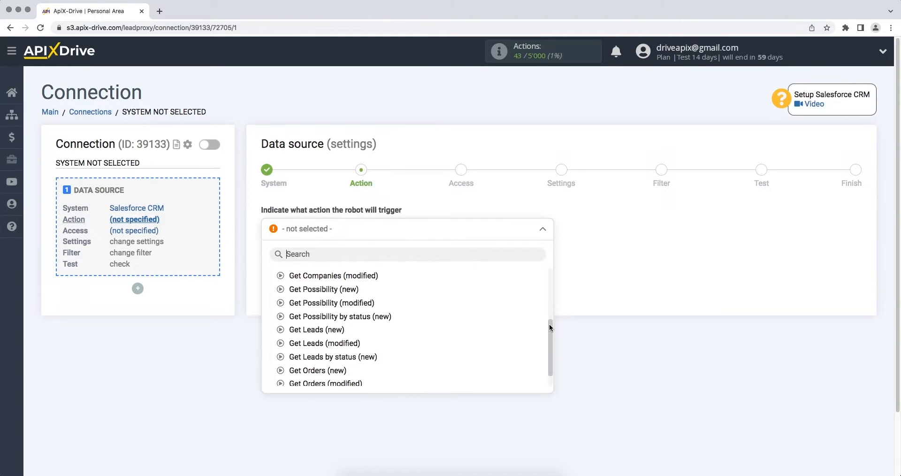
pyautogui.click(329, 331)
pyautogui.click(266, 267)
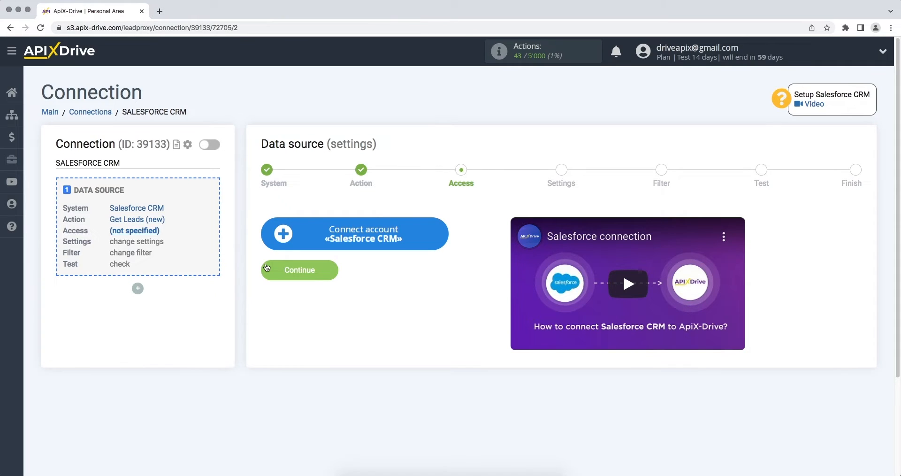
pyautogui.click(283, 238)
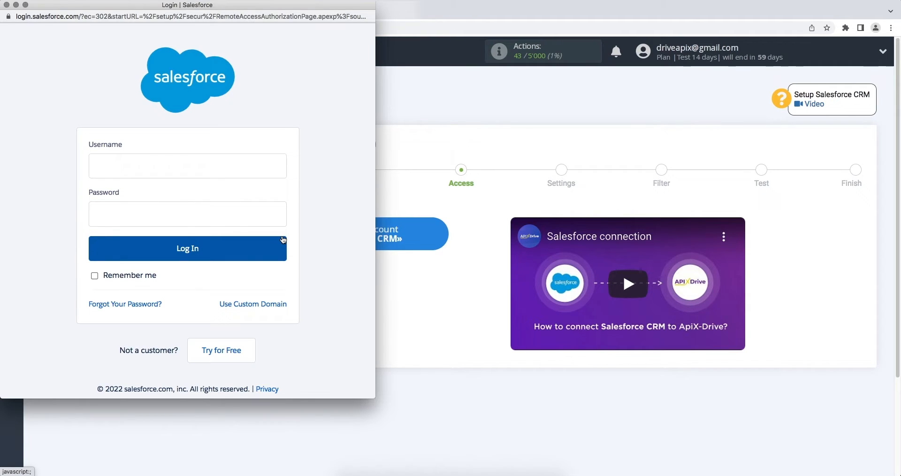
# Log in to Salesforce with the admin username and password, then enter the emailed verification code
pyautogui.click(237, 169)
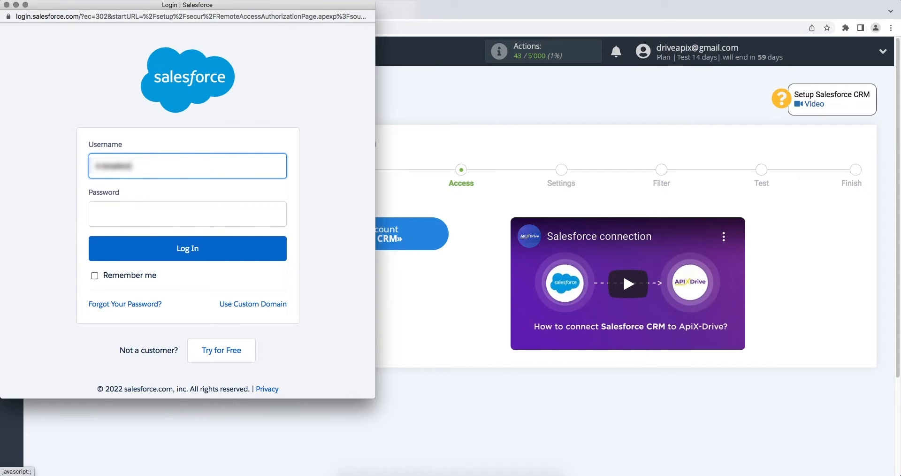
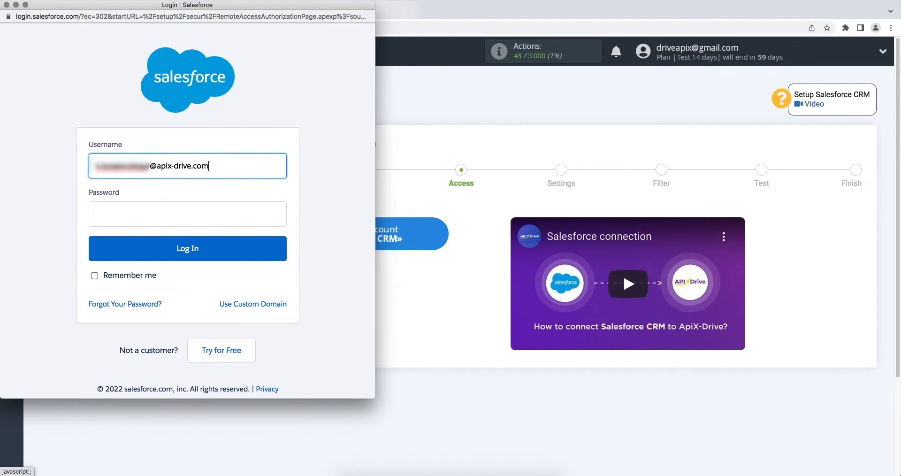
pyautogui.click(227, 210)
pyautogui.write('xxxxxxxxxxxx')
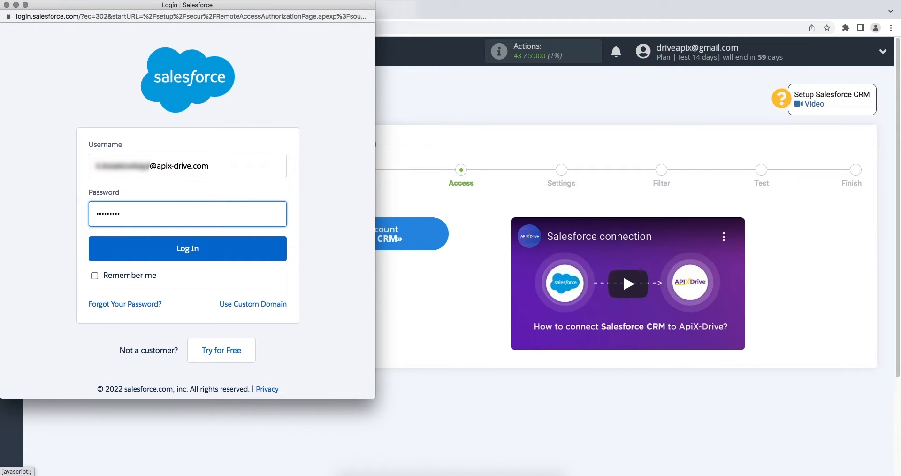
pyautogui.click(233, 253)
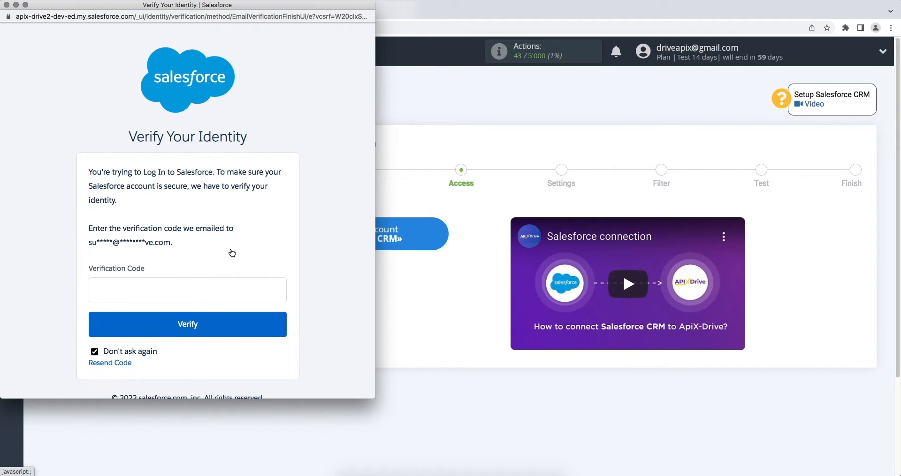
pyautogui.click(202, 289)
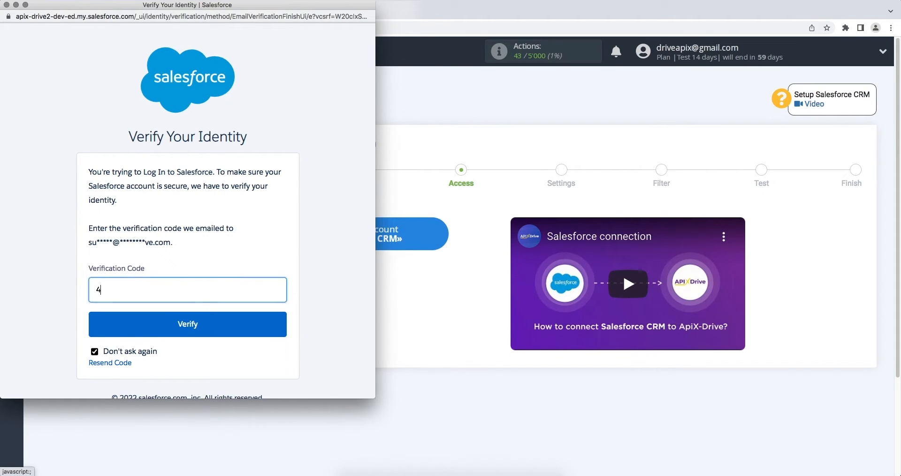
# Verify the code, select the new Salesforce login, and continue through Access, Settings and Filter to the test leads
pyautogui.click(209, 332)
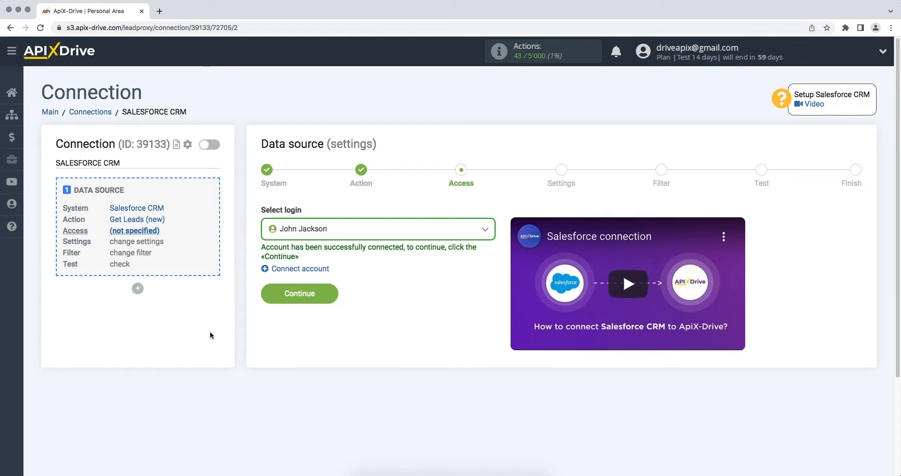
pyautogui.click(314, 232)
pyautogui.click(313, 302)
pyautogui.click(264, 300)
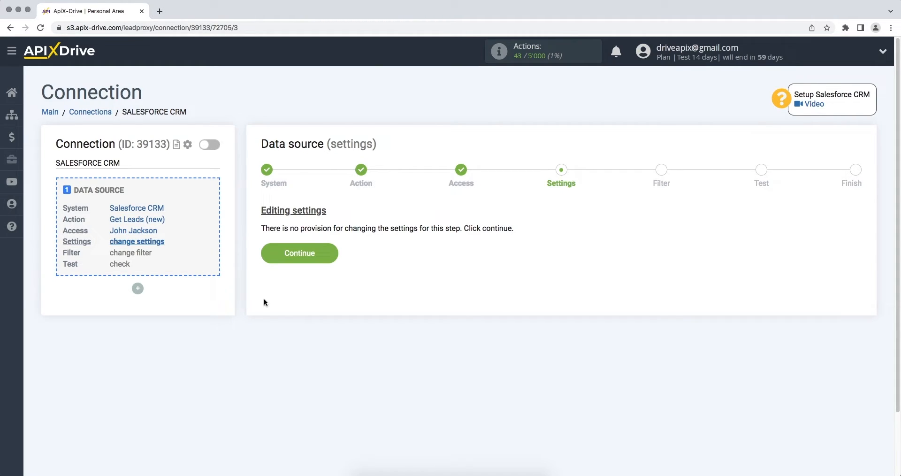
pyautogui.click(266, 257)
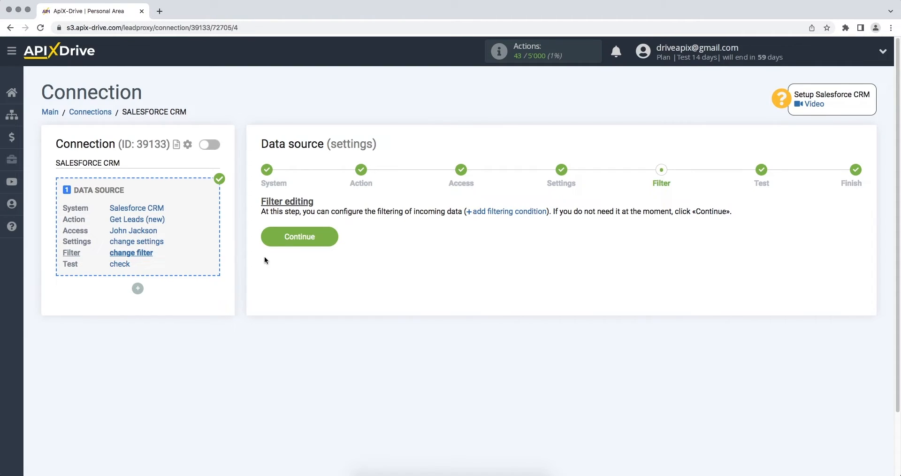
pyautogui.click(268, 237)
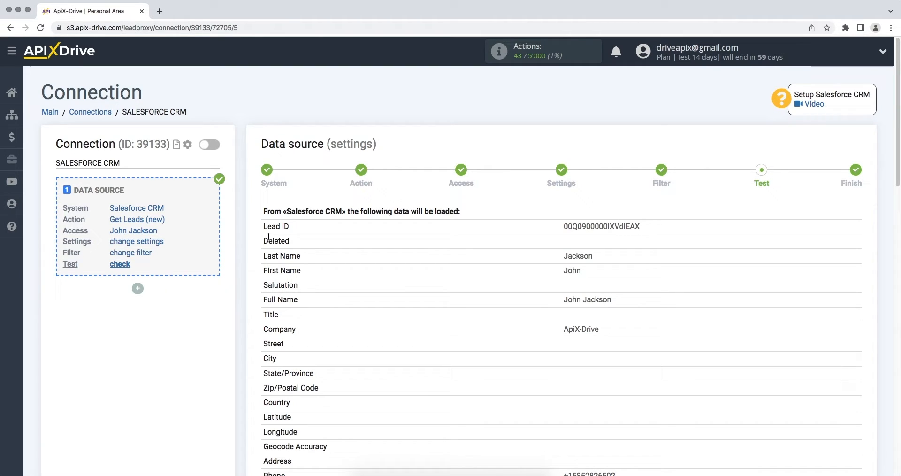
# Accept the Salesforce test lead data to finish the source, and start configuring data receiving
pyautogui.scroll(-10, 268, 236)
pyautogui.scroll(-8, 268, 236)
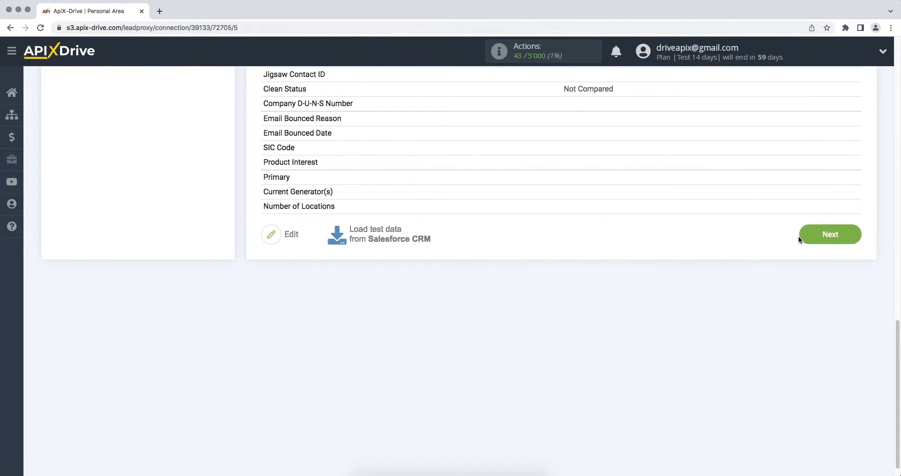
pyautogui.click(801, 236)
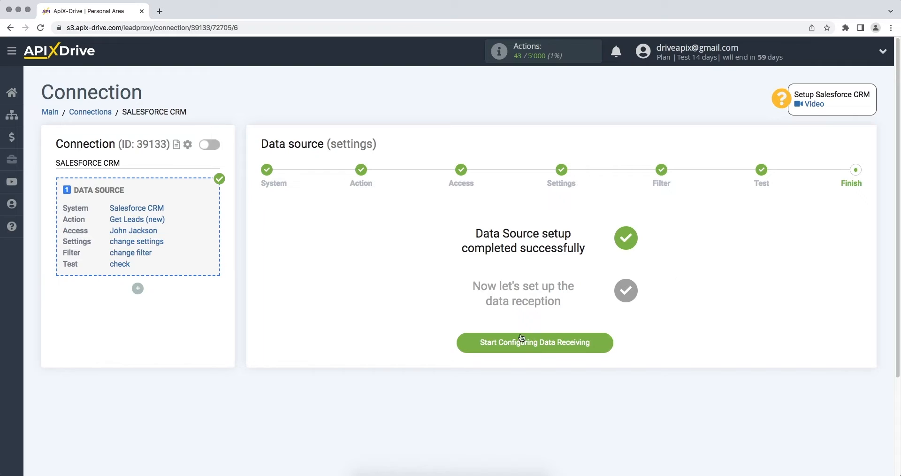
pyautogui.click(464, 347)
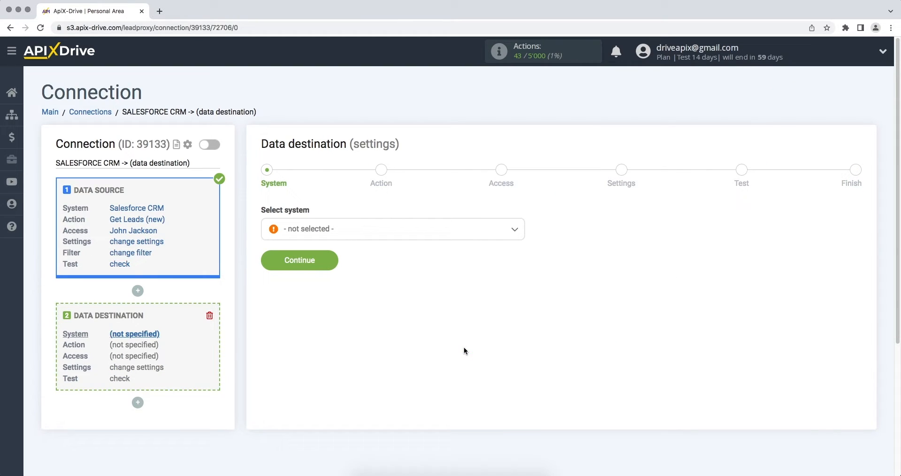
# Choose ClickSend as the destination system with the Add Contacts action, continuing to Access
pyautogui.click(463, 229)
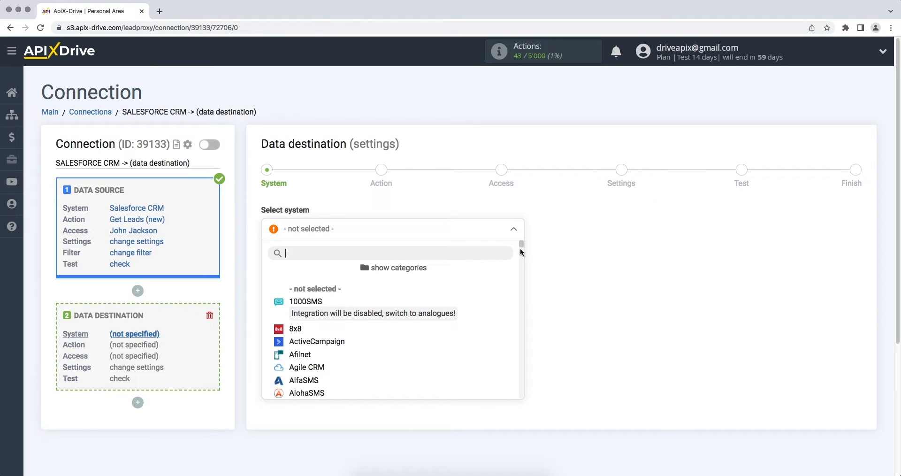
pyautogui.scroll(-10, 521, 253)
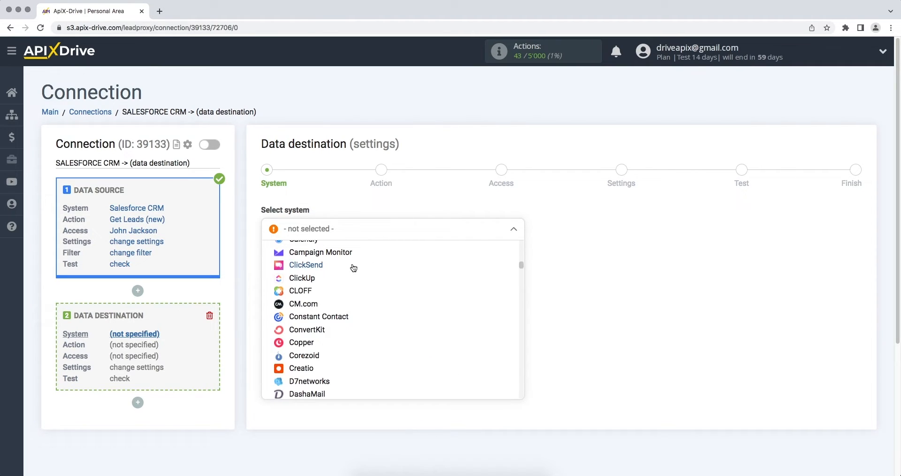
pyautogui.click(328, 270)
pyautogui.click(270, 267)
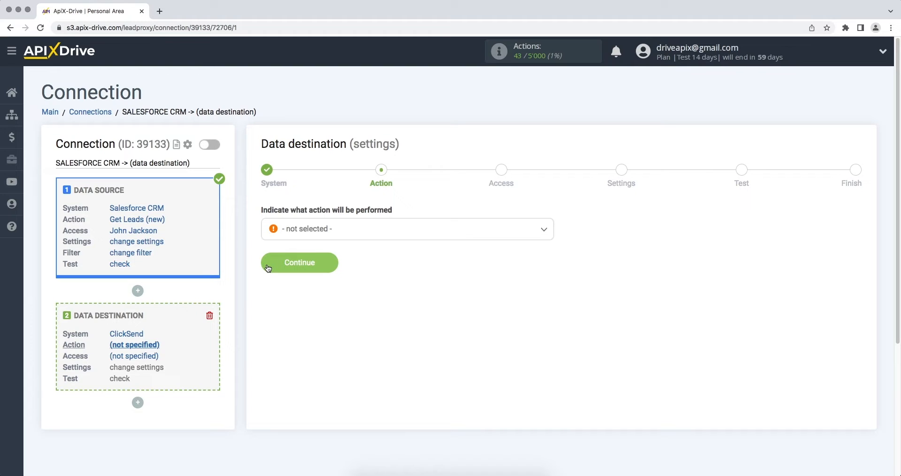
pyautogui.click(296, 229)
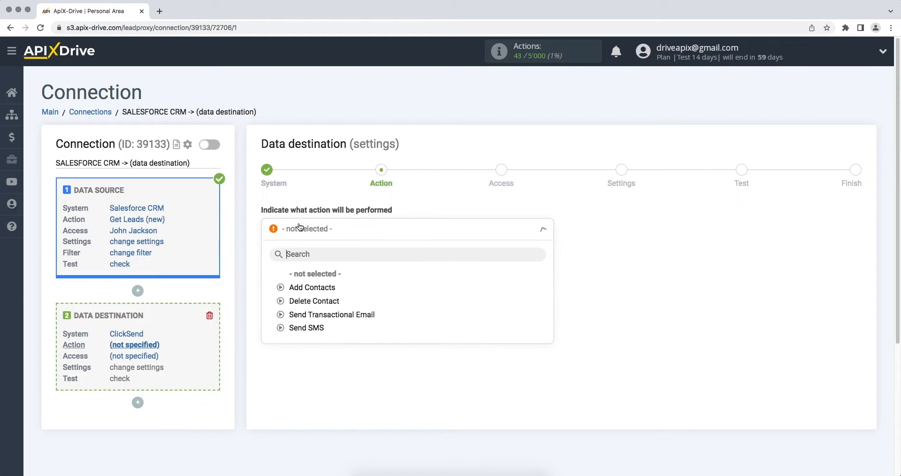
pyautogui.click(295, 289)
pyautogui.click(271, 264)
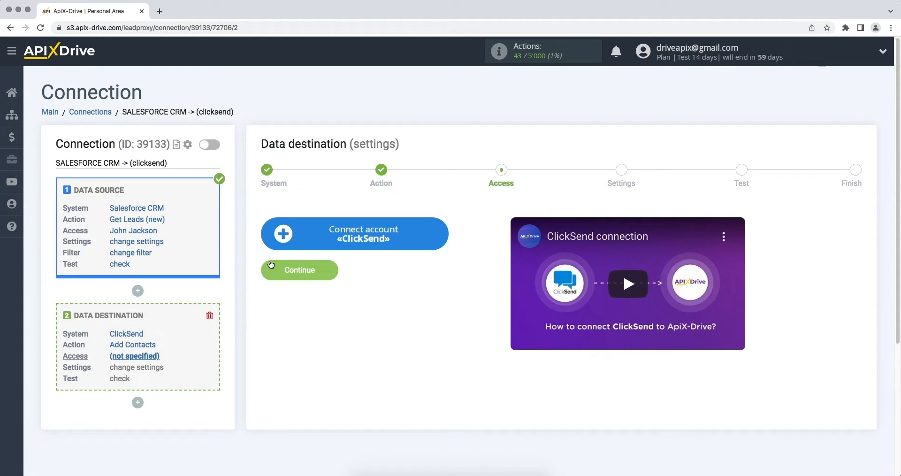
# Connect a ClickSend account using its login e-mail and password, and select it as the login
pyautogui.click(284, 242)
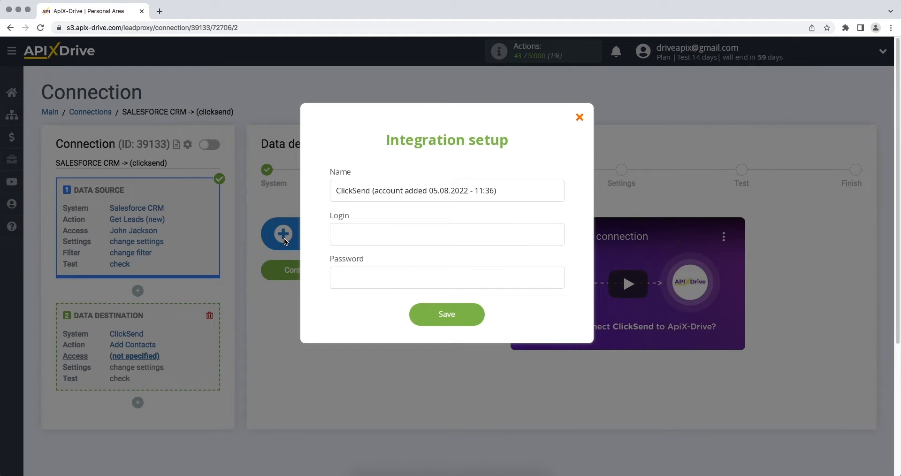
pyautogui.click(336, 236)
pyautogui.click(344, 277)
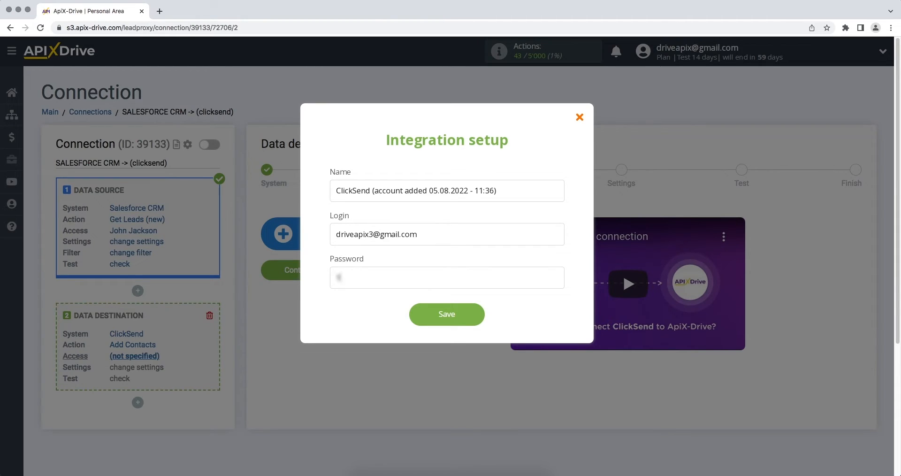
pyautogui.write('•••')
pyautogui.click(427, 321)
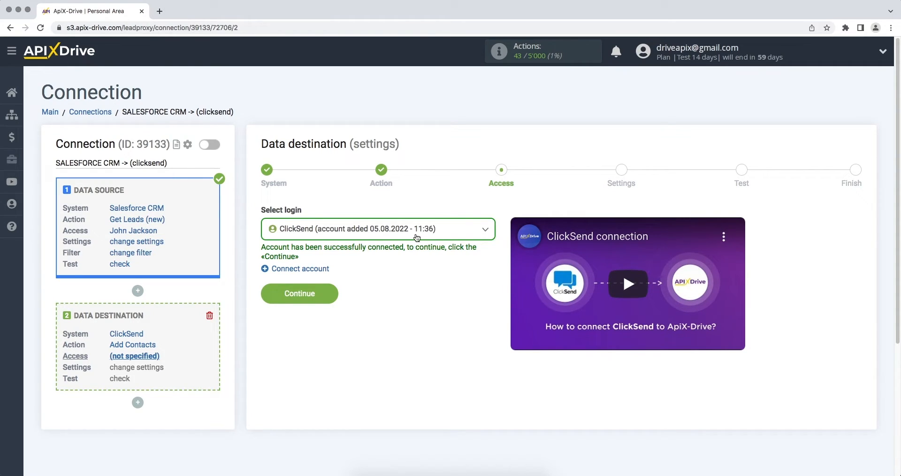
pyautogui.click(418, 231)
# Proceed to the ClickSend settings and choose the ApiX-Drive contact list
pyautogui.click(420, 302)
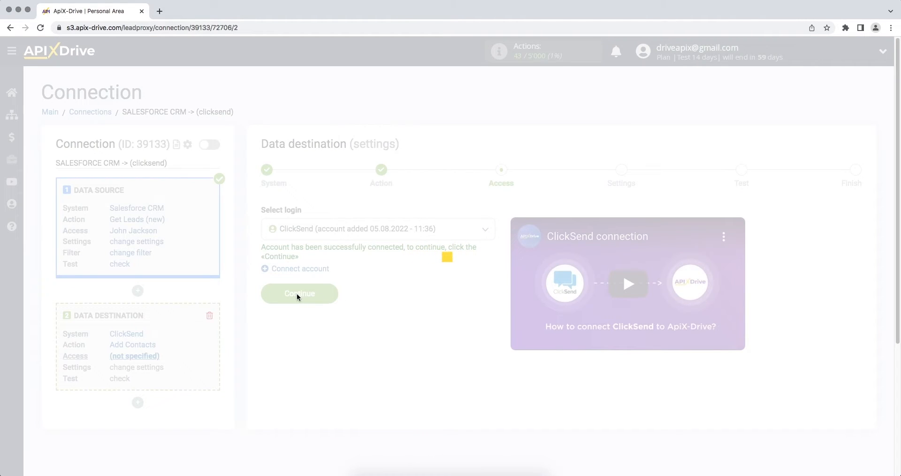
pyautogui.click(269, 297)
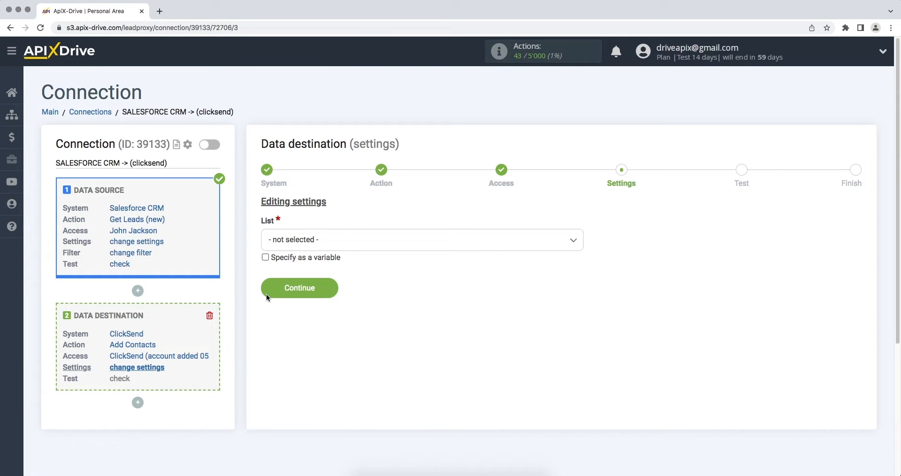
pyautogui.click(304, 244)
pyautogui.click(294, 299)
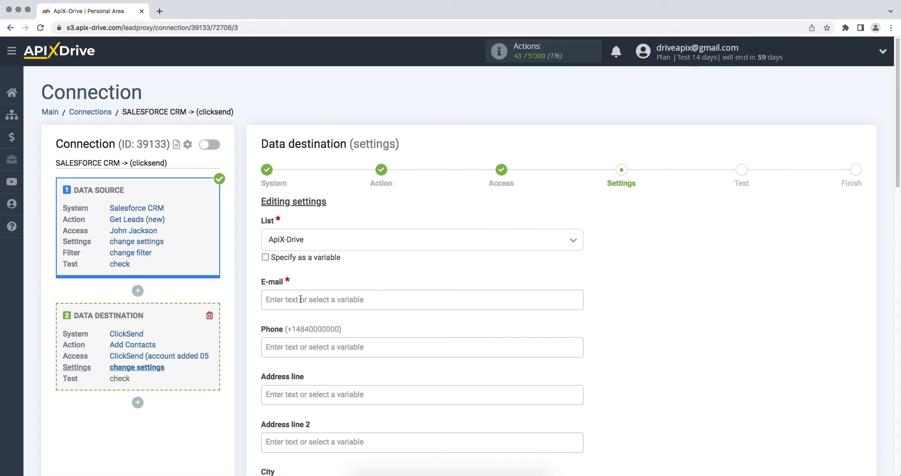
# Map the contact's E-mail and Phone fields to the Salesforce lead's Email and Phone
pyautogui.click(301, 298)
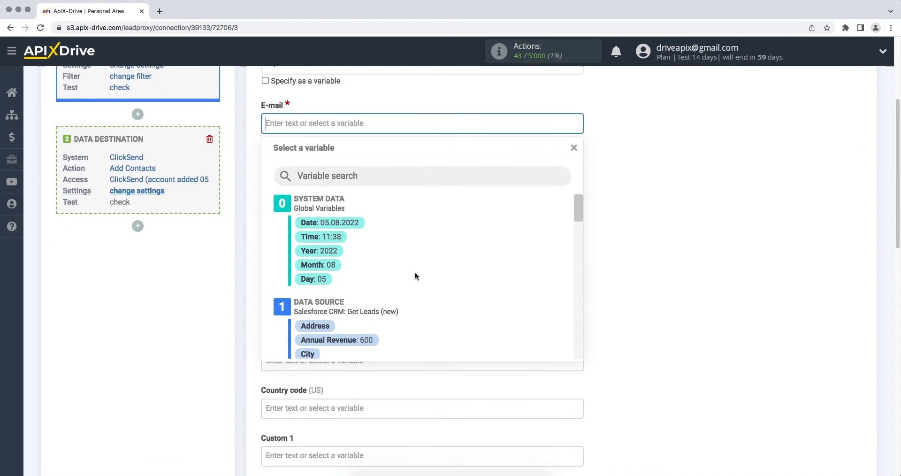
pyautogui.scroll(-10, 568, 208)
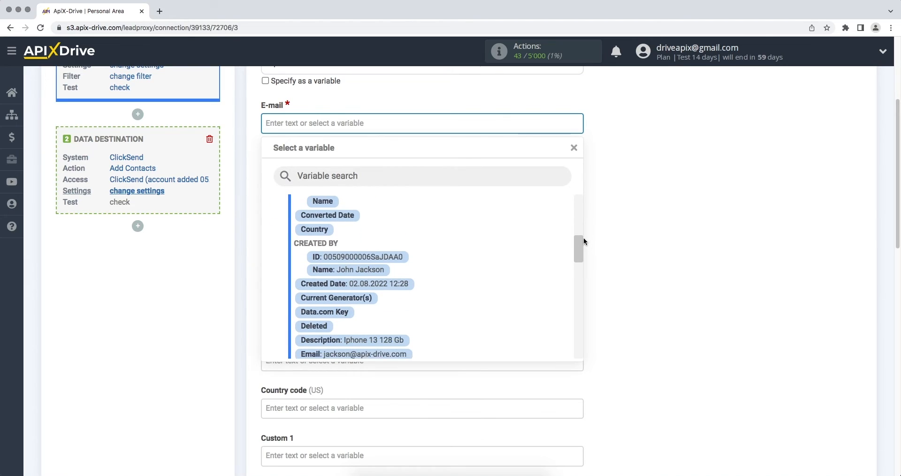
pyautogui.scroll(-1, 573, 255)
pyautogui.click(377, 230)
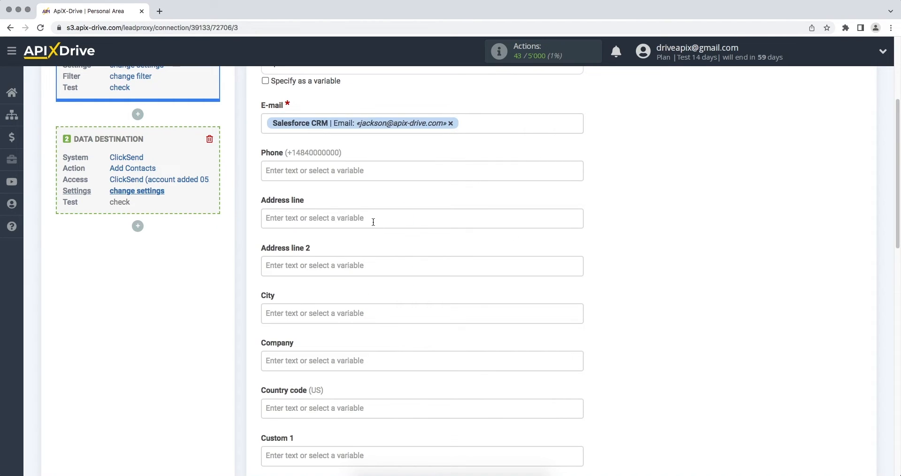
pyautogui.click(323, 170)
pyautogui.moveTo(579, 206); pyautogui.dragTo(587, 322)
pyautogui.click(337, 256)
# Map Last name to the lead's Last Name and Name to First Name, then continue to testing
pyautogui.scroll(-6, 337, 257)
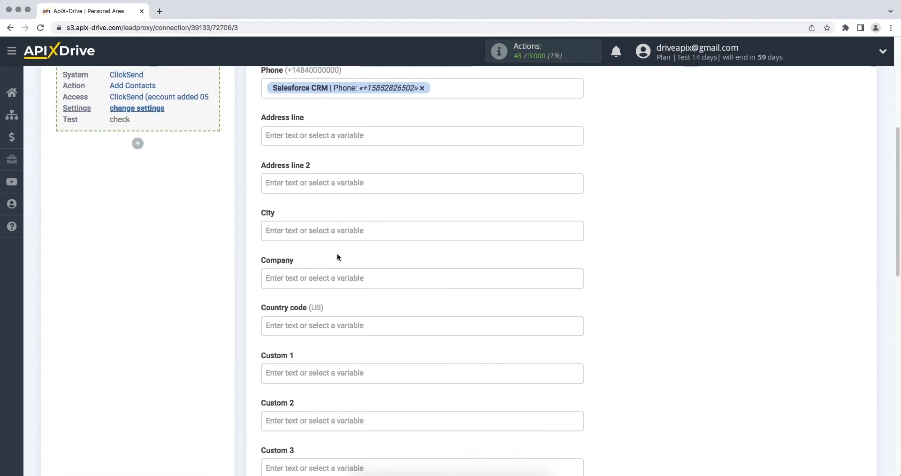
pyautogui.click(288, 378)
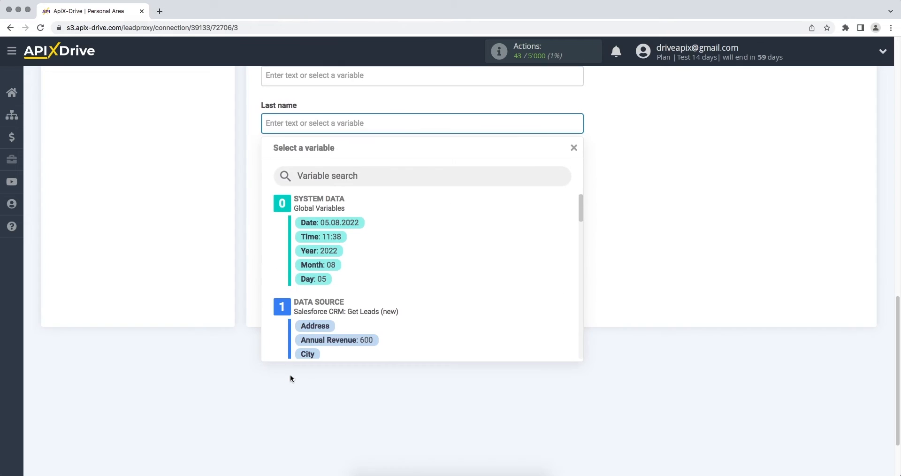
pyautogui.moveTo(578, 209); pyautogui.dragTo(584, 304)
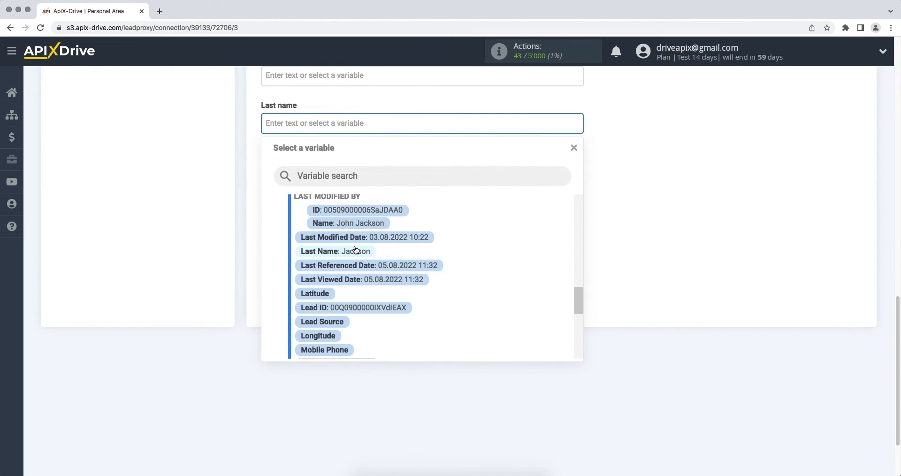
pyautogui.click(335, 251)
pyautogui.click(326, 170)
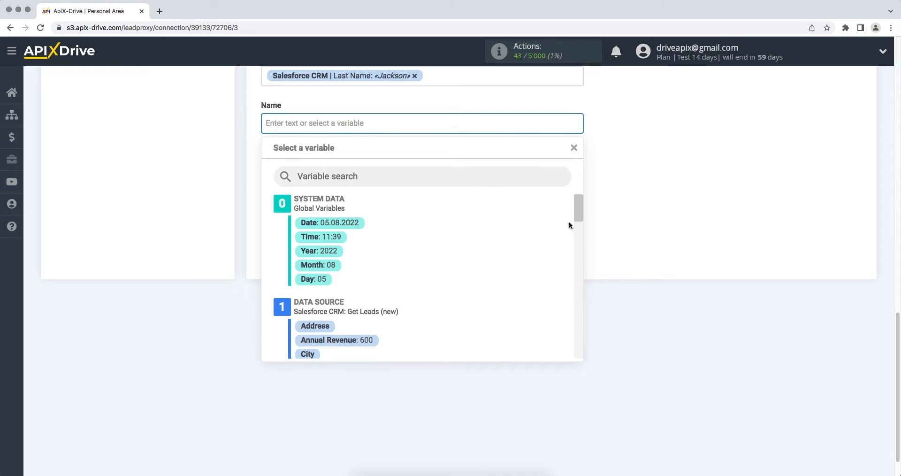
pyautogui.moveTo(578, 210); pyautogui.dragTo(584, 277)
pyautogui.click(353, 258)
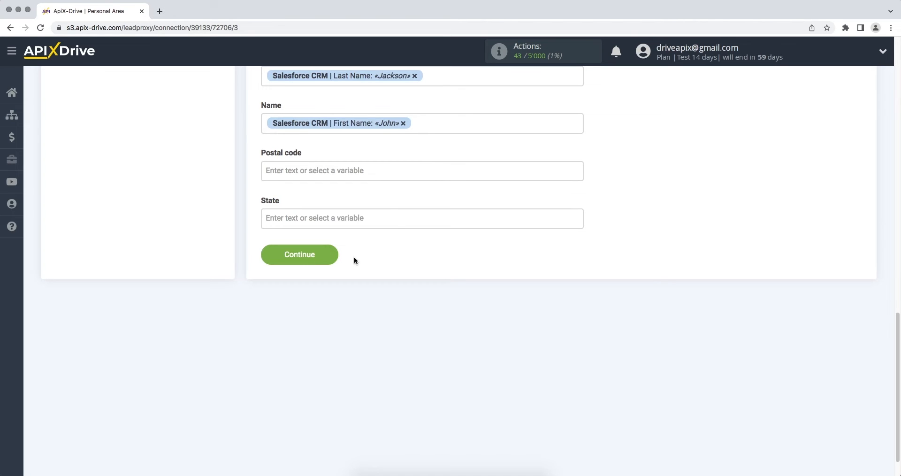
pyautogui.click(297, 257)
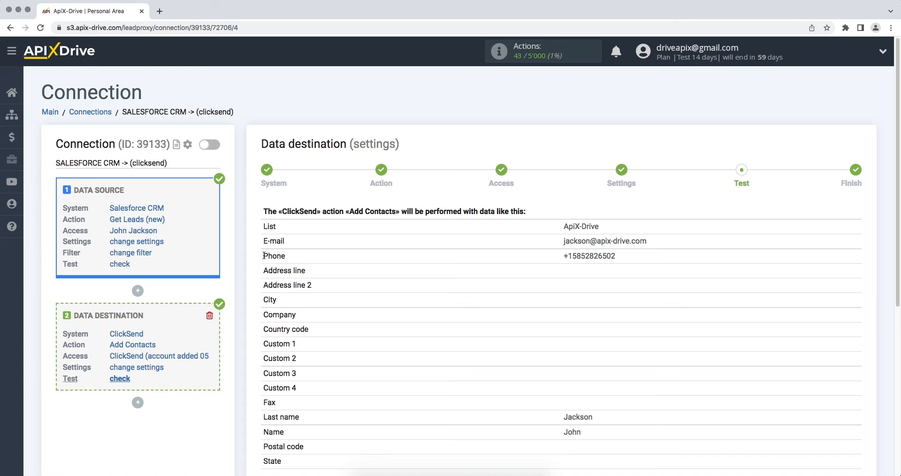
# Send the sample Salesforce lead to ClickSend as test data
pyautogui.scroll(-3, 264, 255)
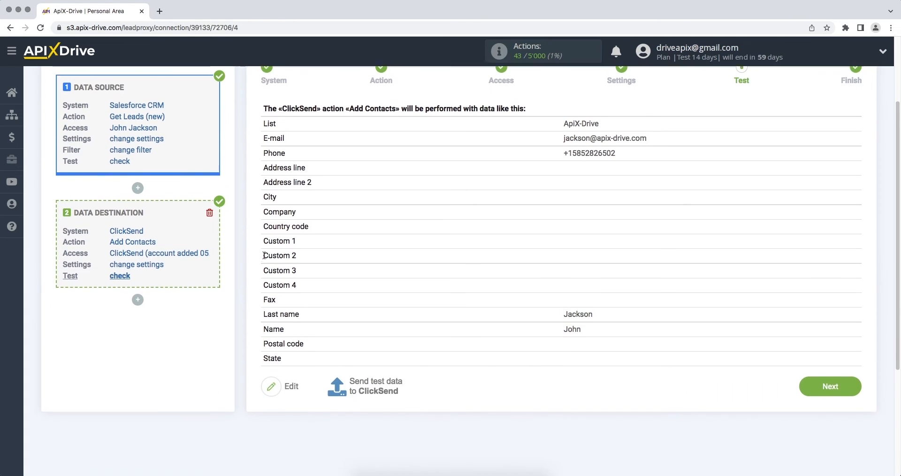
pyautogui.click(381, 384)
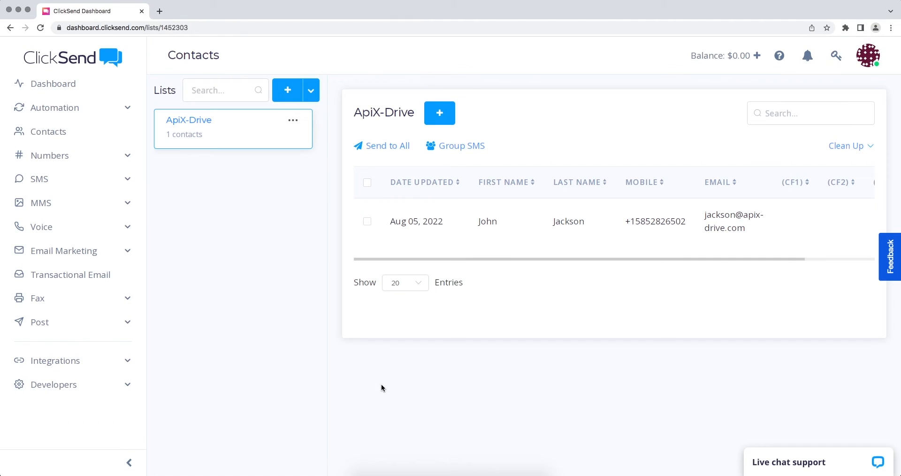
# Open the new test contact in ClickSend's ApiX-Drive list to check its name, mobile and e-mail
pyautogui.click(556, 226)
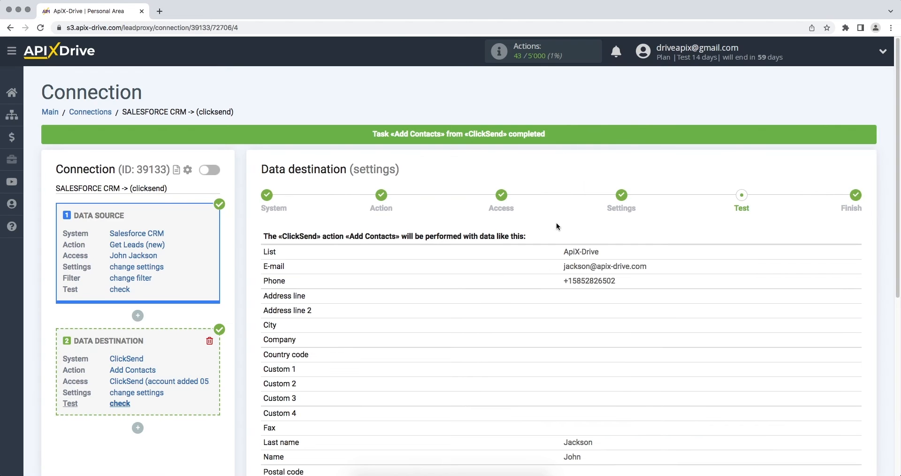
pyautogui.scroll(-3, 572, 228)
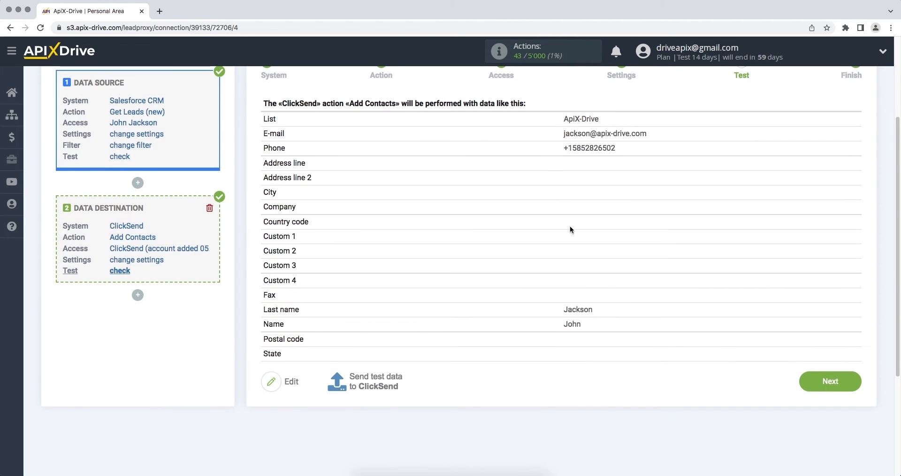
# Complete the ClickSend destination setup, enable updates, and save a 5-minute update interval for the connection
pyautogui.click(815, 381)
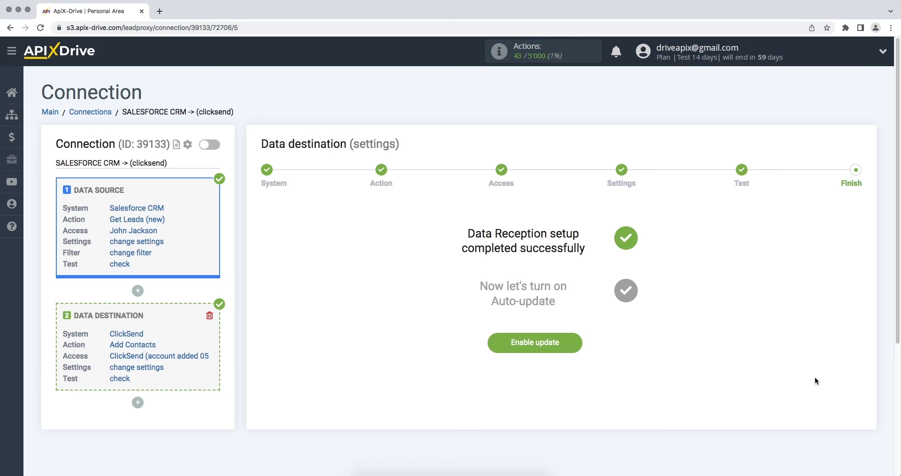
pyautogui.click(539, 344)
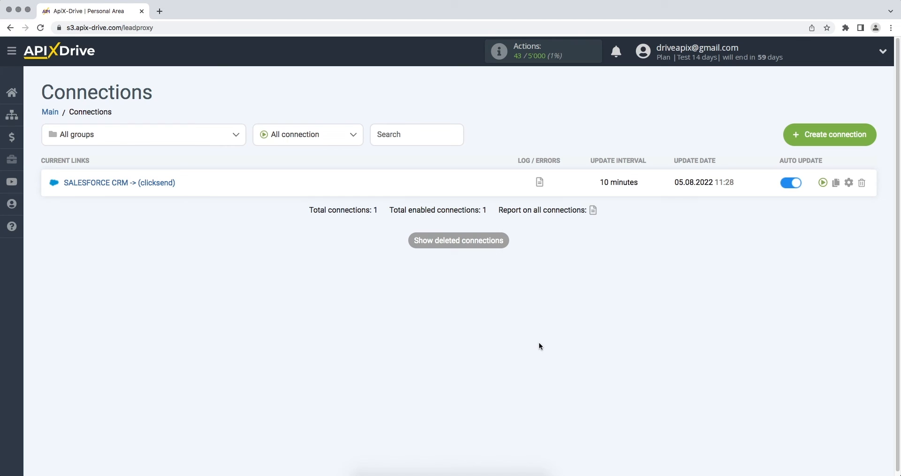
pyautogui.click(848, 183)
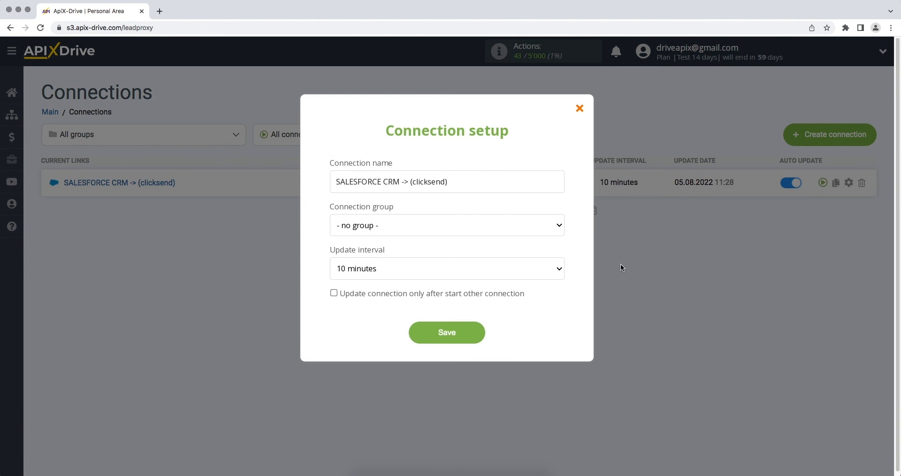
pyautogui.click(535, 271)
pyautogui.click(533, 260)
pyautogui.click(418, 334)
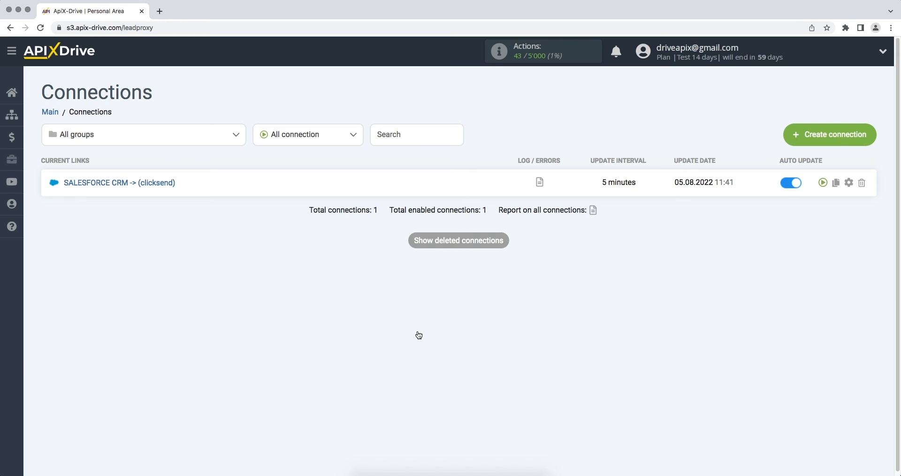